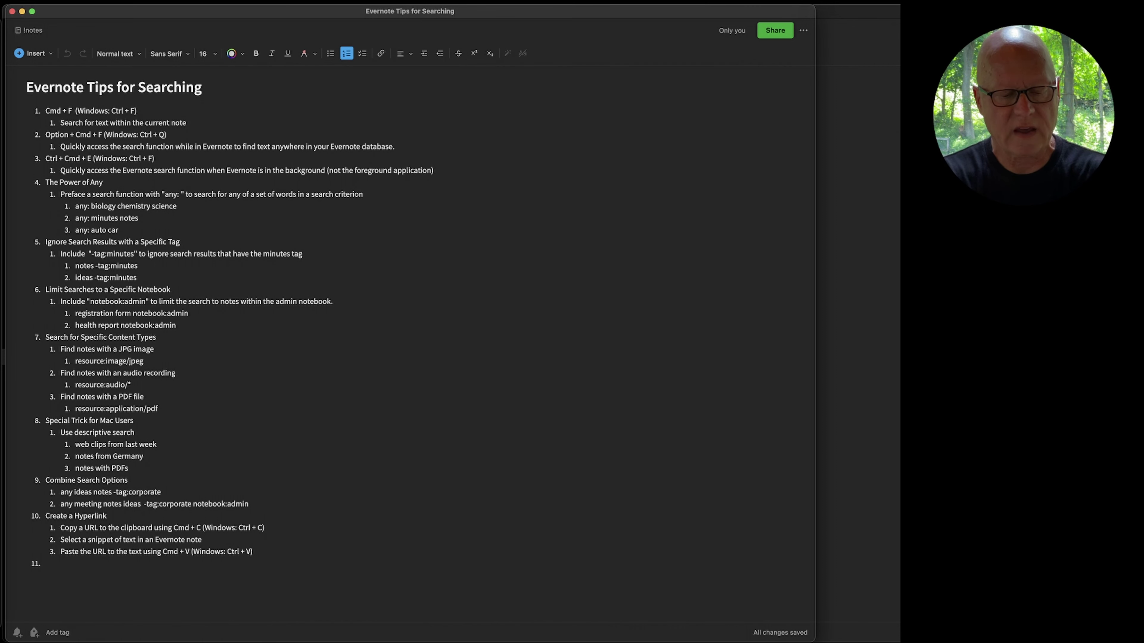
Search the note for 'include', then search all notes for 'insurance'
{"action": "key", "text": "super+f"}
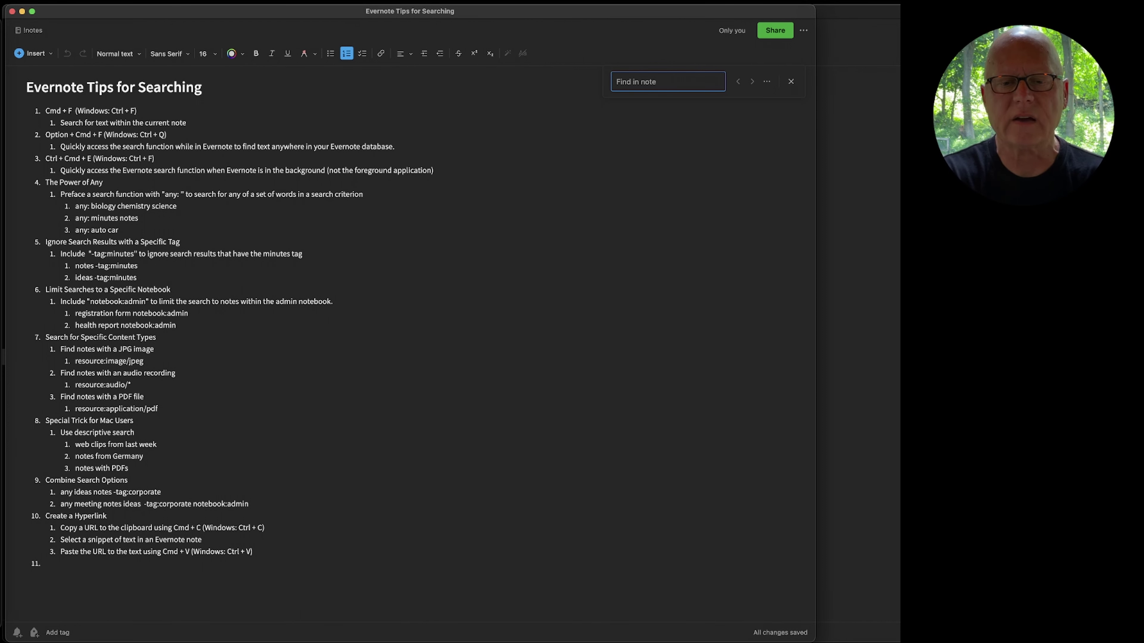
{"action": "type", "text": "include"}
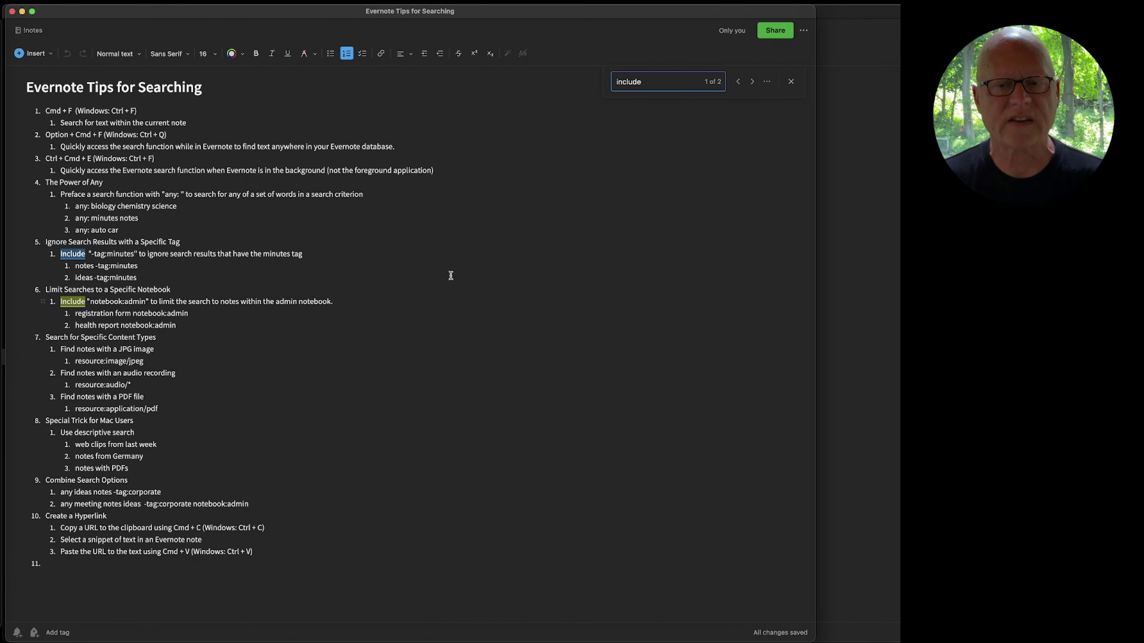
{"action": "left_click", "coordinate": [791, 81]}
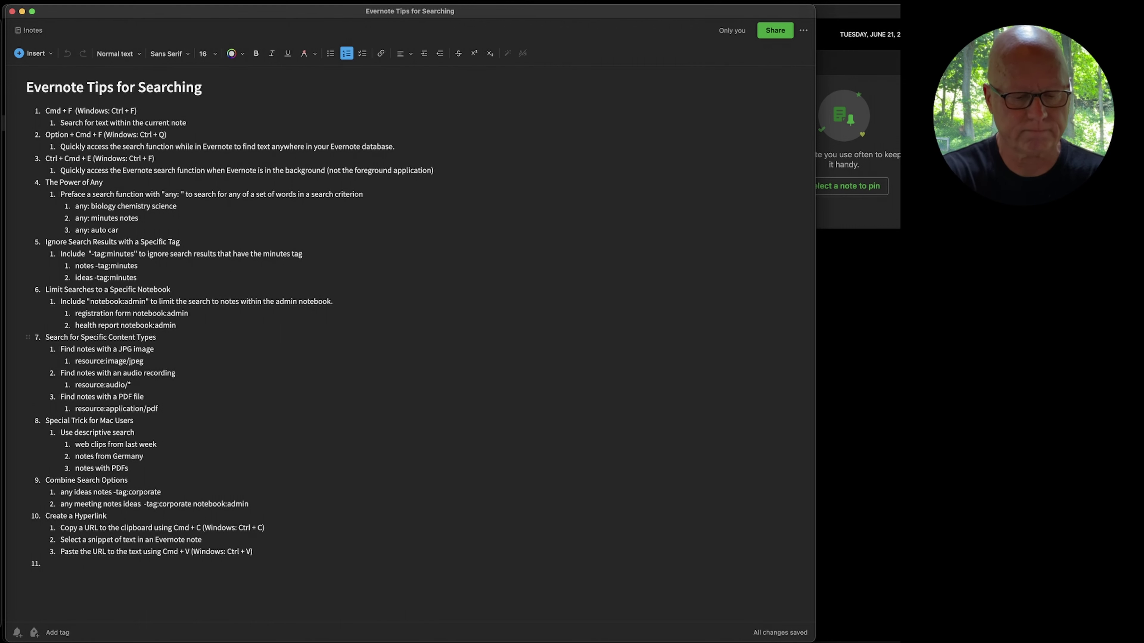
{"action": "key", "text": "alt+super+f"}
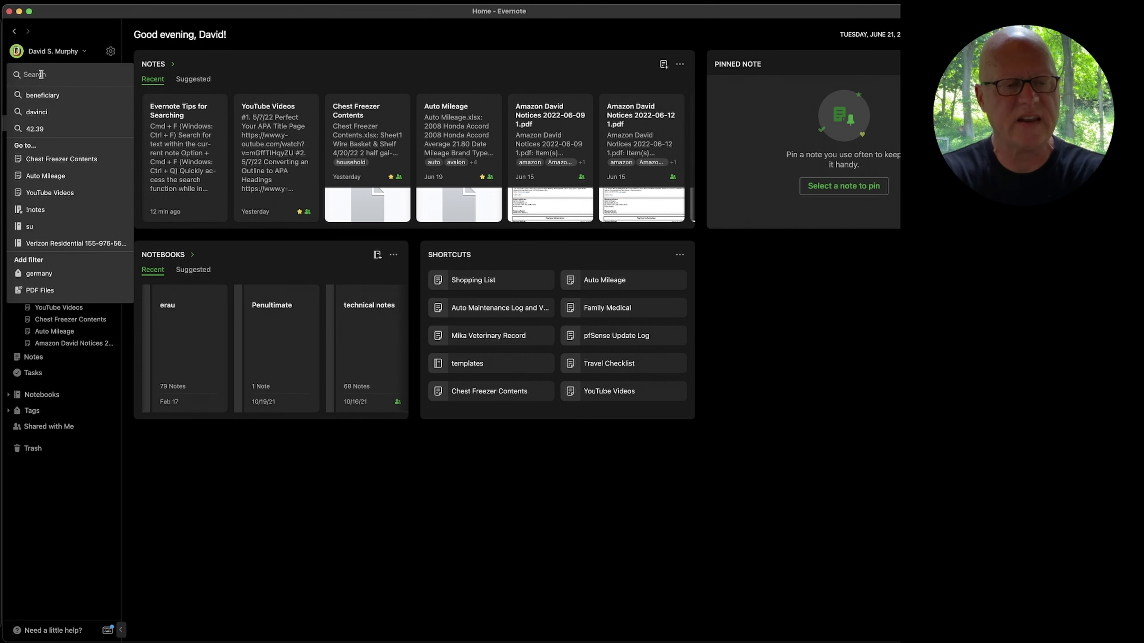
{"action": "type", "text": "insurance"}
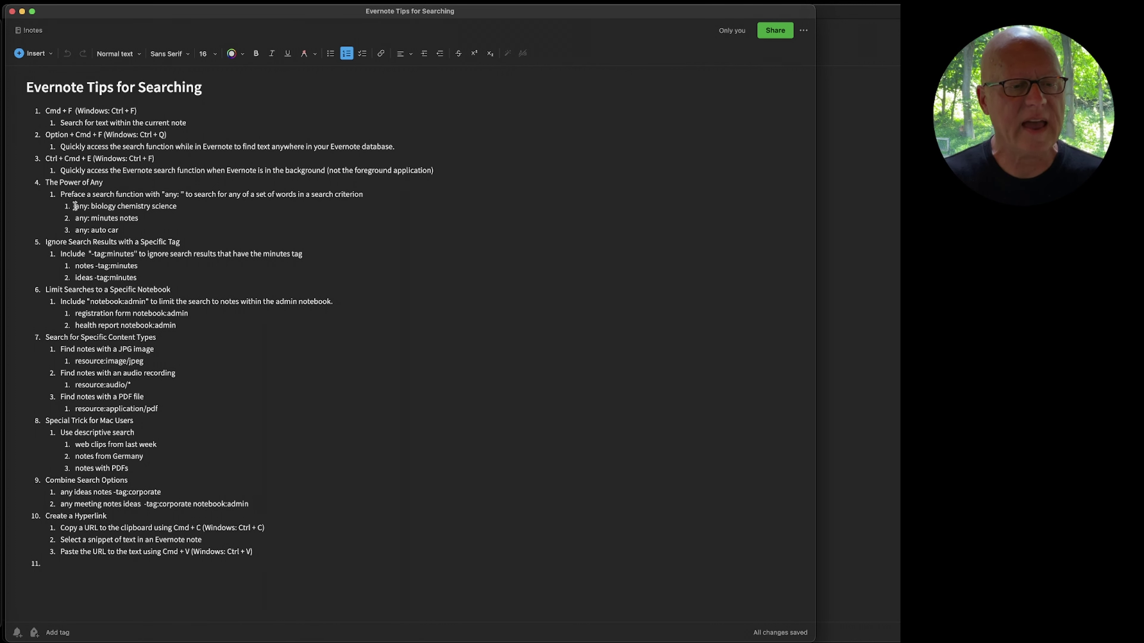
Highlight the 'any: biology chemistry science' and 'notes -tag:minutes' search examples in turn
{"action": "left_click_drag", "start_coordinate": [75, 206], "coordinate": [181, 206]}
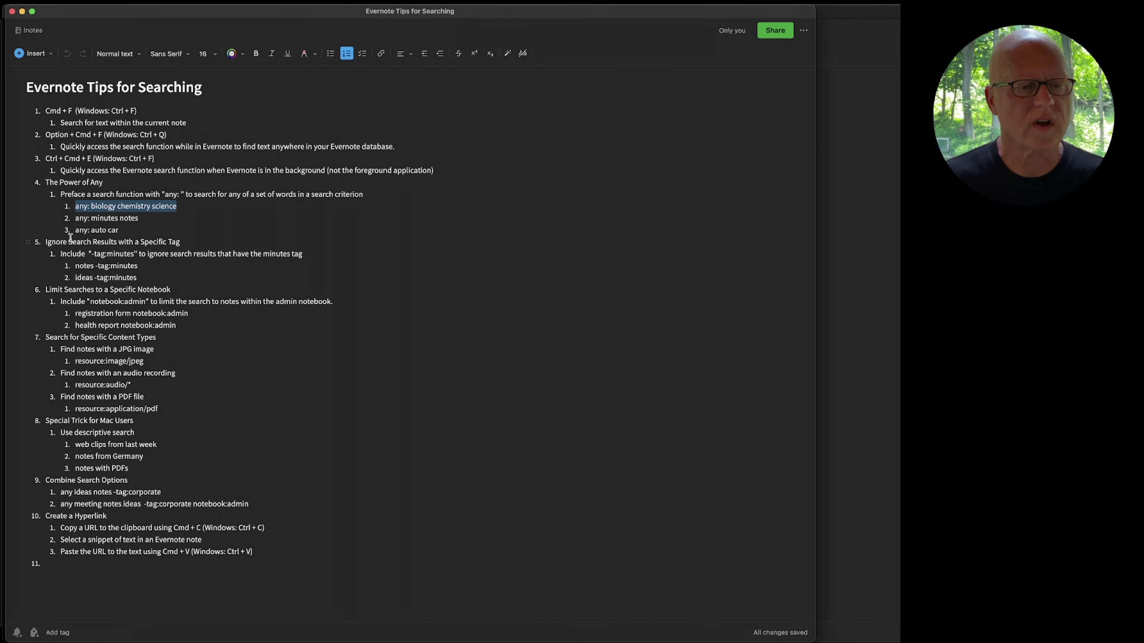
{"action": "left_click", "coordinate": [73, 219]}
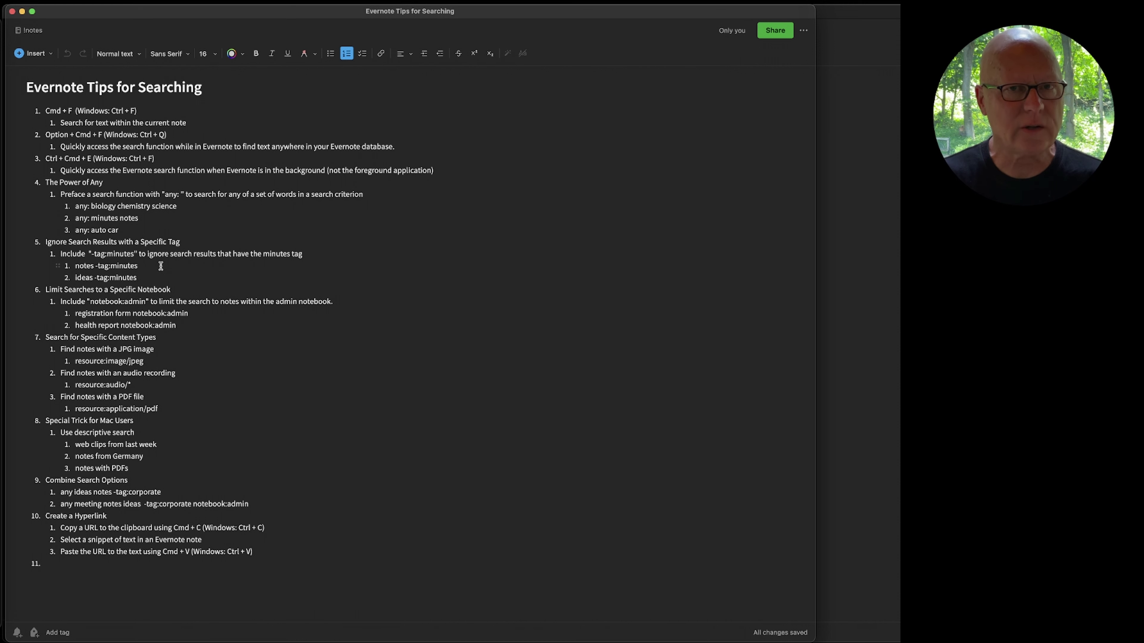
{"action": "left_click_drag", "start_coordinate": [160, 266], "coordinate": [73, 269]}
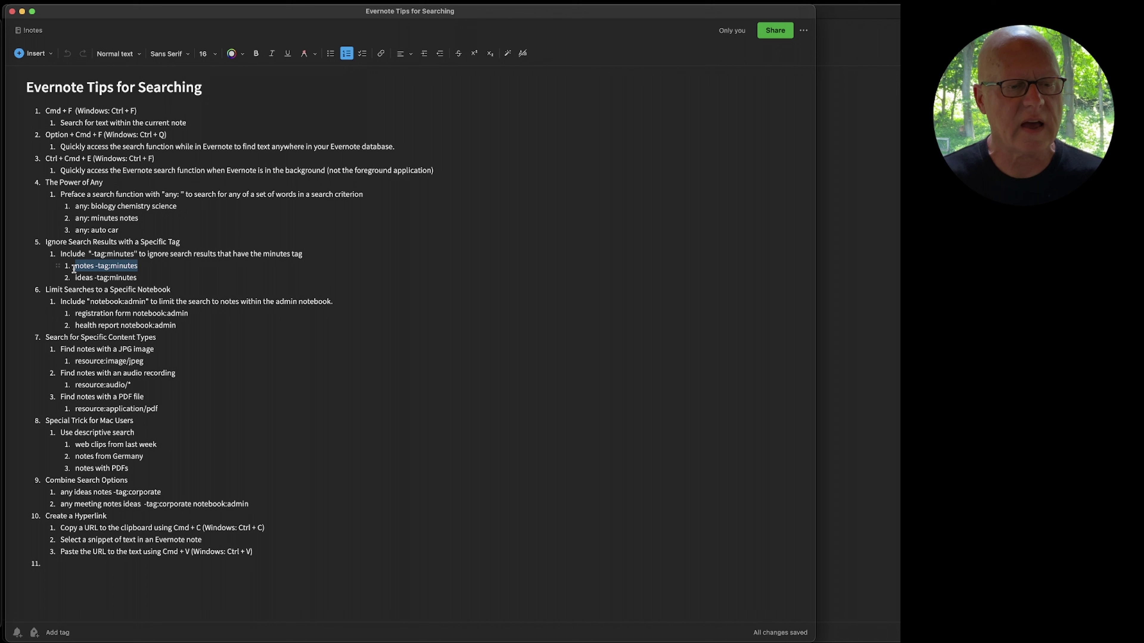
{"action": "left_click", "coordinate": [131, 267]}
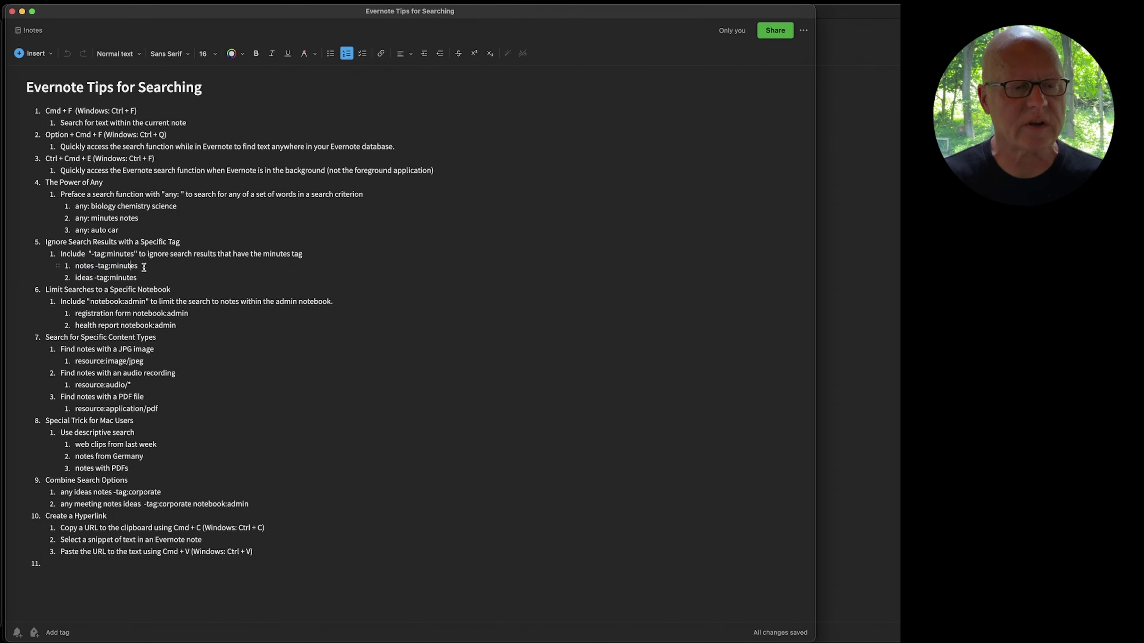
{"action": "left_click_drag", "start_coordinate": [136, 267], "coordinate": [96, 266]}
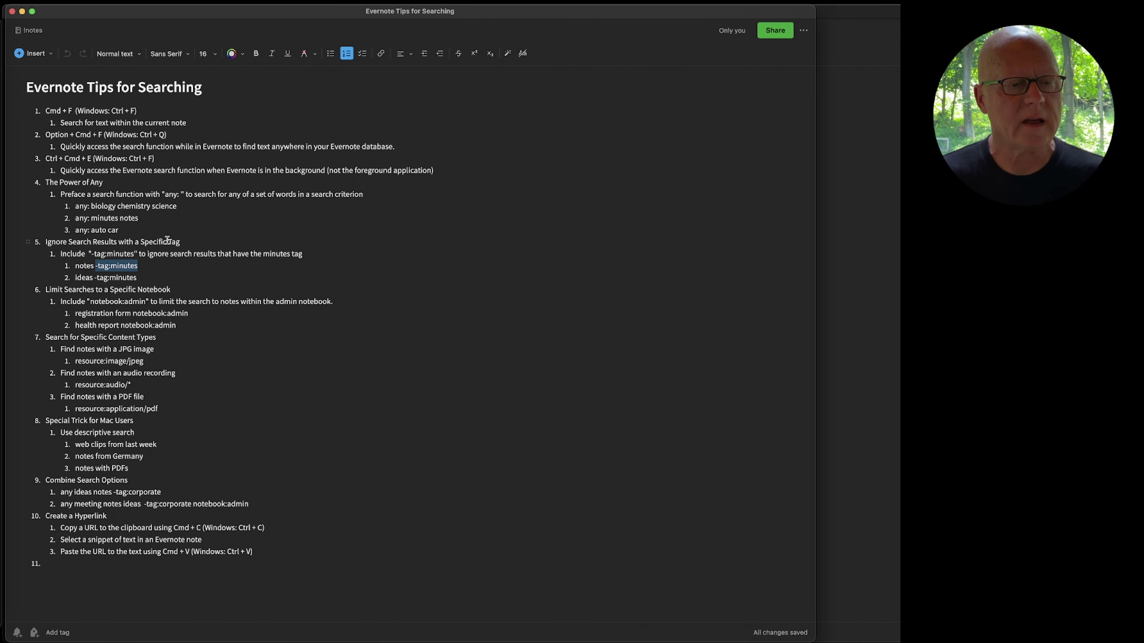
{"action": "left_click_drag", "start_coordinate": [93, 206], "coordinate": [85, 207]}
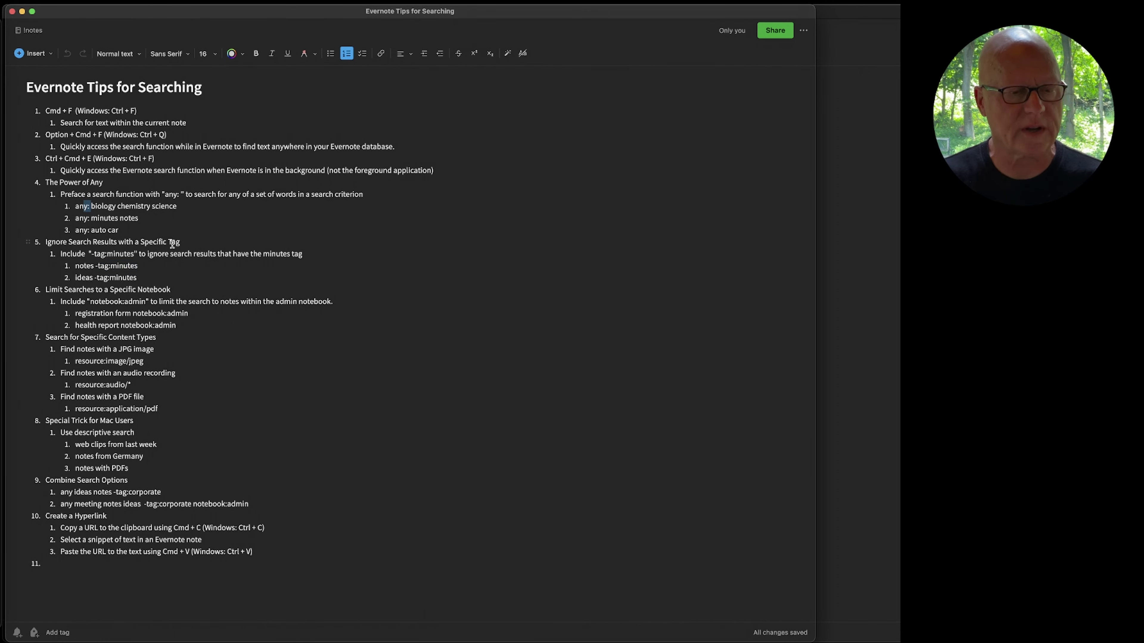
{"action": "left_click", "coordinate": [110, 267]}
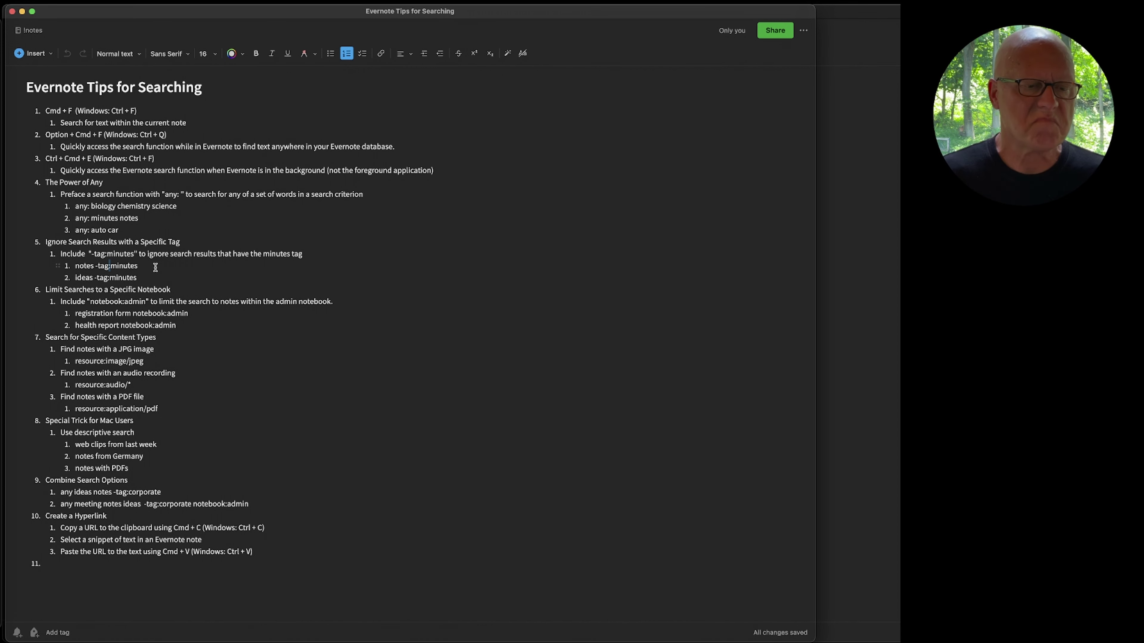
Highlight the 'registration form' and 'health report' terms in the notebook:admin examples
{"action": "left_click", "coordinate": [213, 342]}
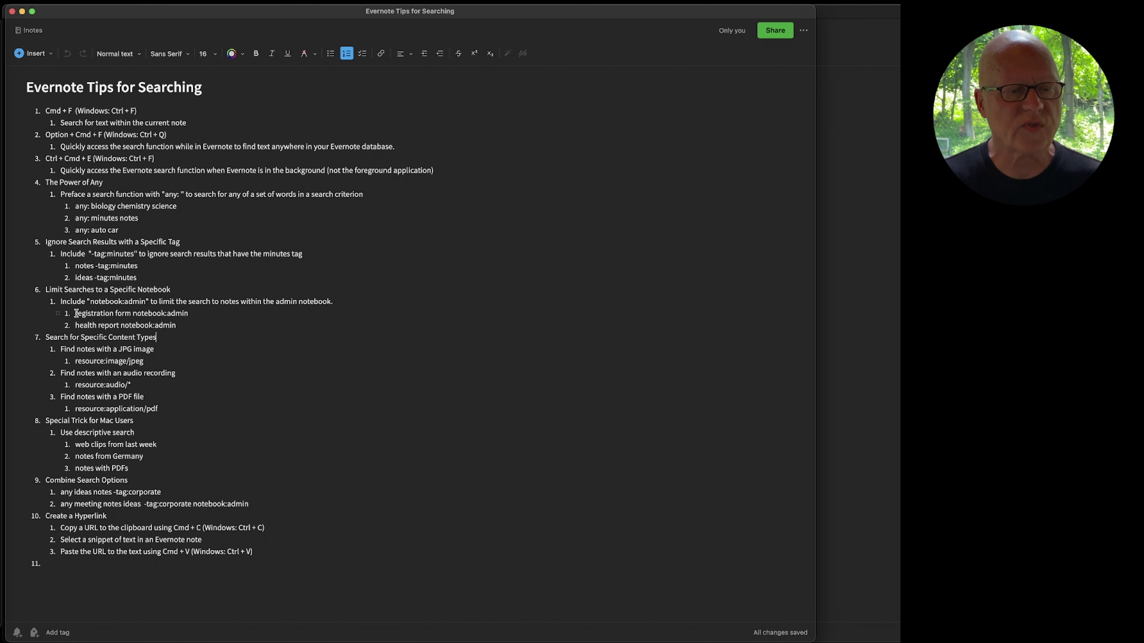
{"action": "left_click_drag", "start_coordinate": [130, 315], "coordinate": [75, 315]}
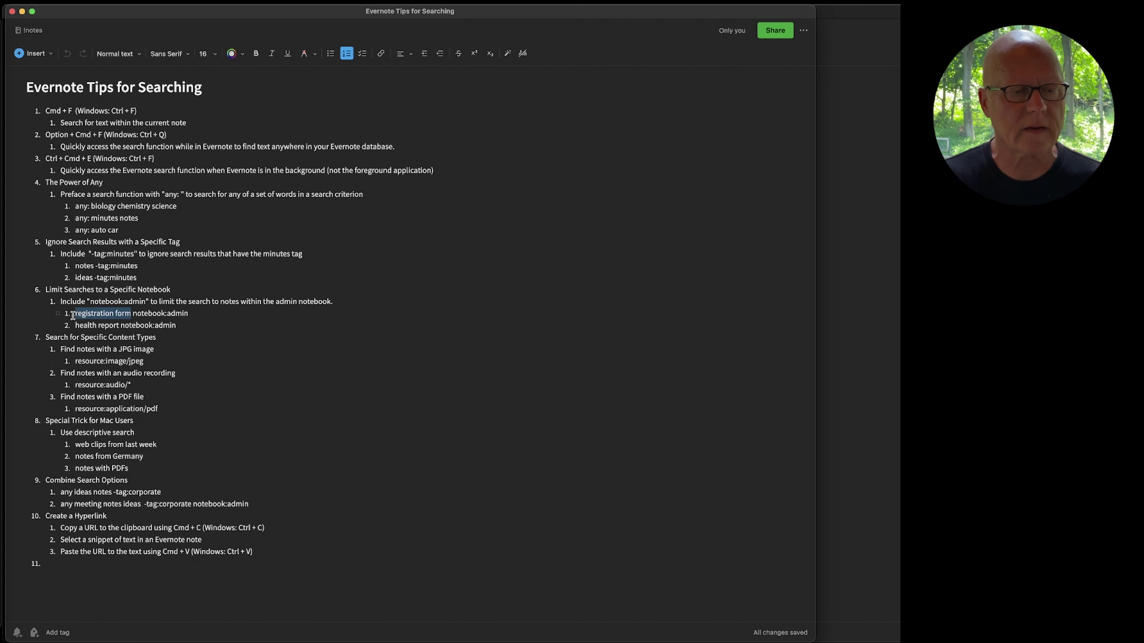
{"action": "left_click", "coordinate": [134, 313]}
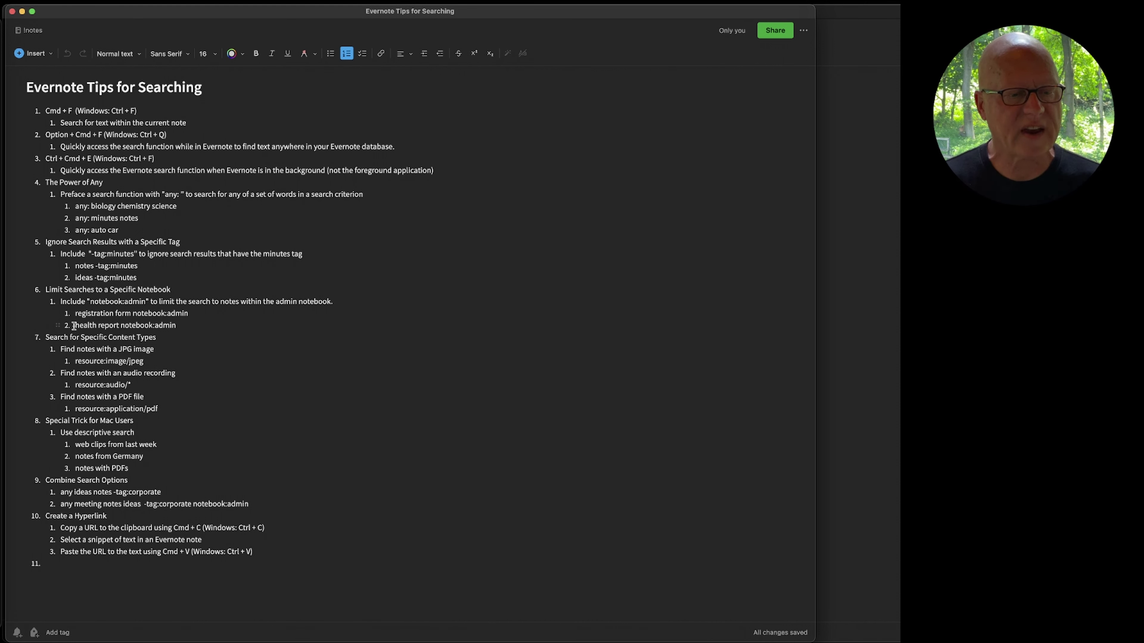
{"action": "left_click_drag", "start_coordinate": [74, 326], "coordinate": [78, 326]}
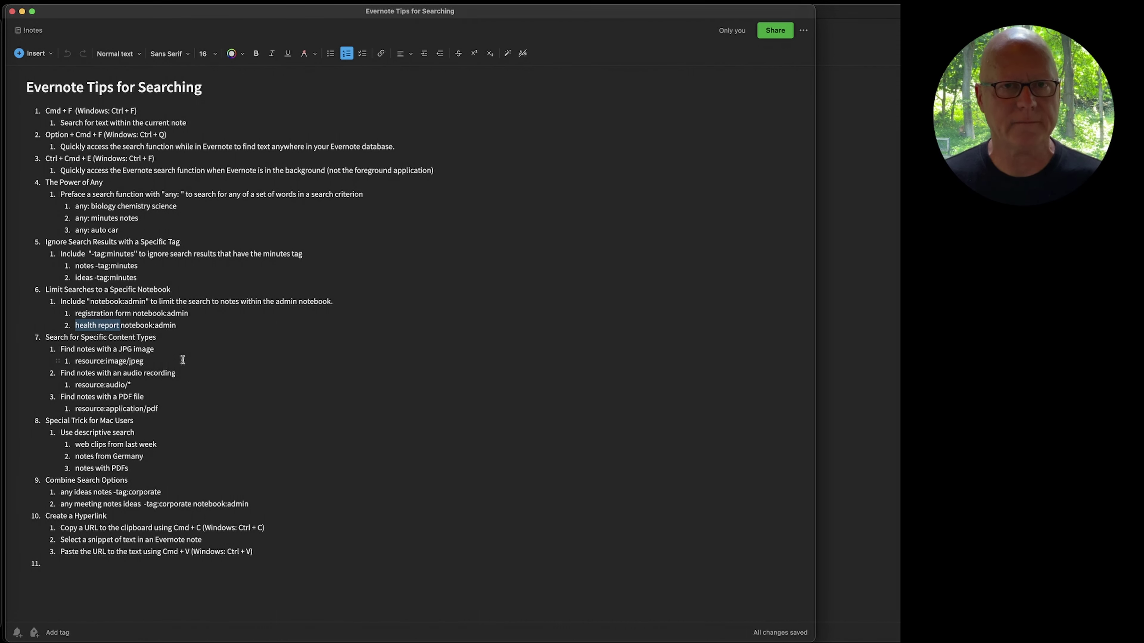
{"action": "key", "text": "Right"}
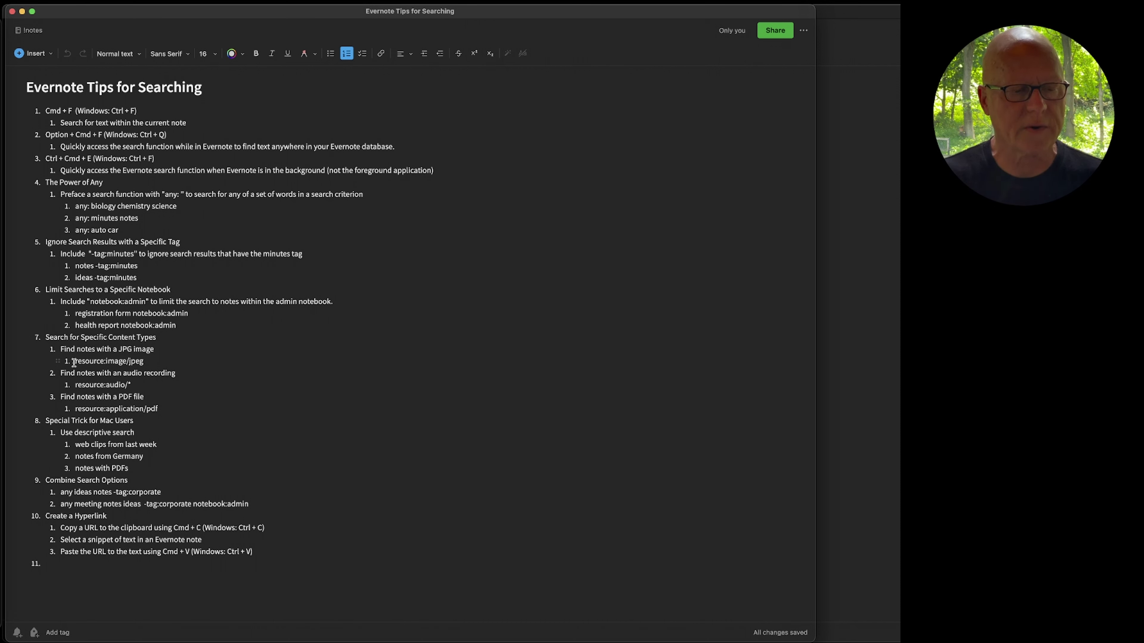
Highlight the resource:image/jpeg, resource:audio/* and resource:application/pdf search examples in turn
{"action": "left_click_drag", "start_coordinate": [74, 362], "coordinate": [152, 362]}
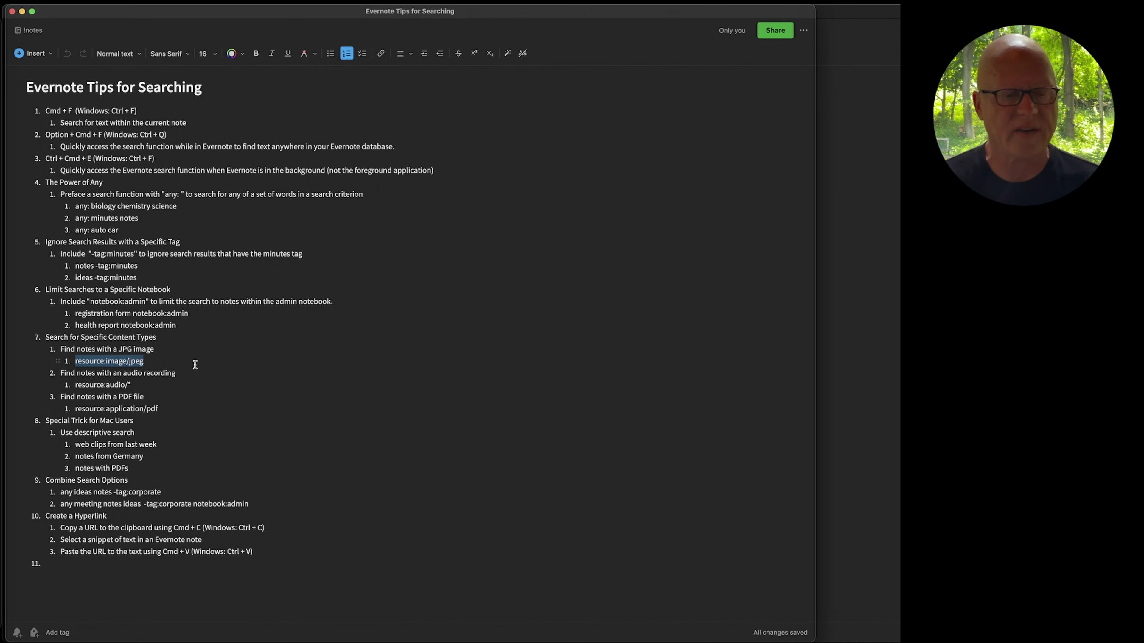
{"action": "left_click_drag", "start_coordinate": [133, 386], "coordinate": [77, 389]}
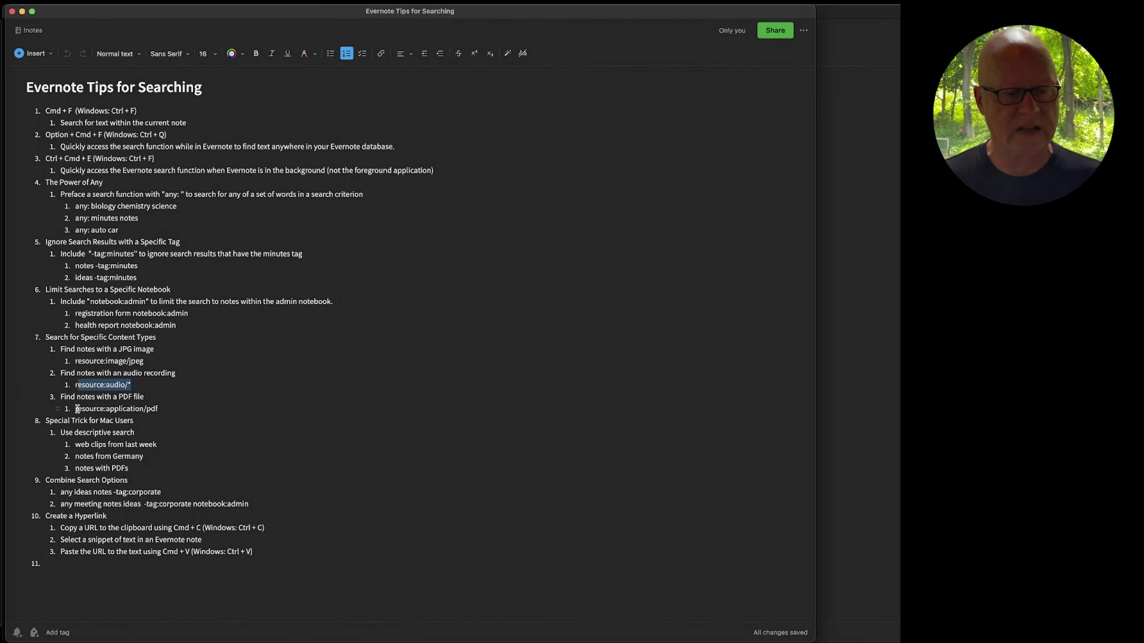
{"action": "left_click", "coordinate": [78, 409]}
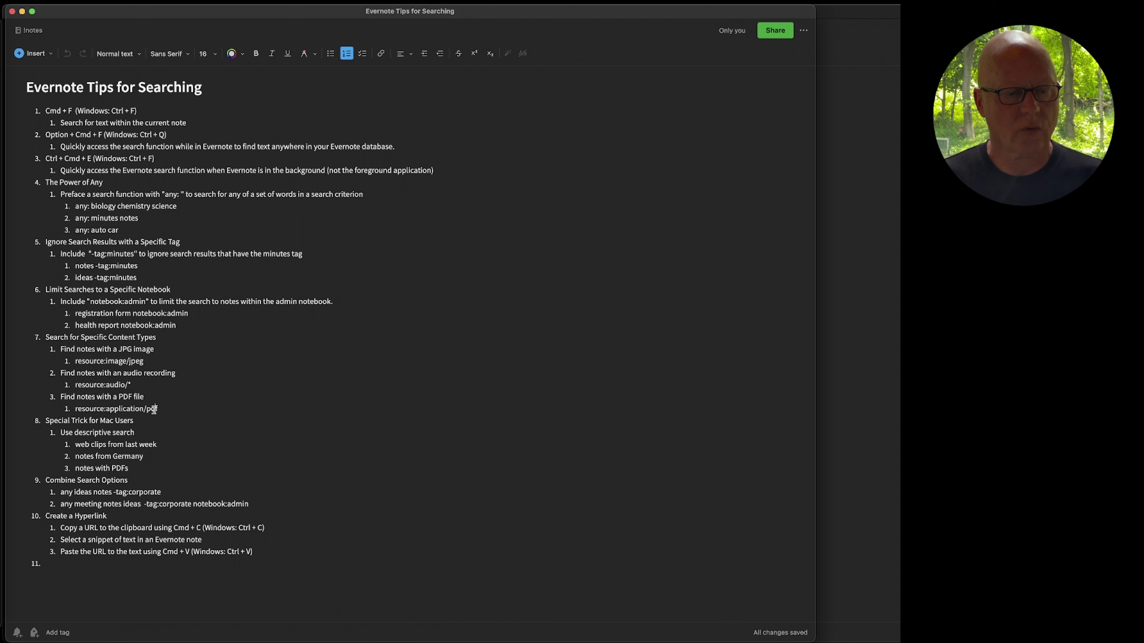
{"action": "left_click_drag", "start_coordinate": [163, 409], "coordinate": [75, 408]}
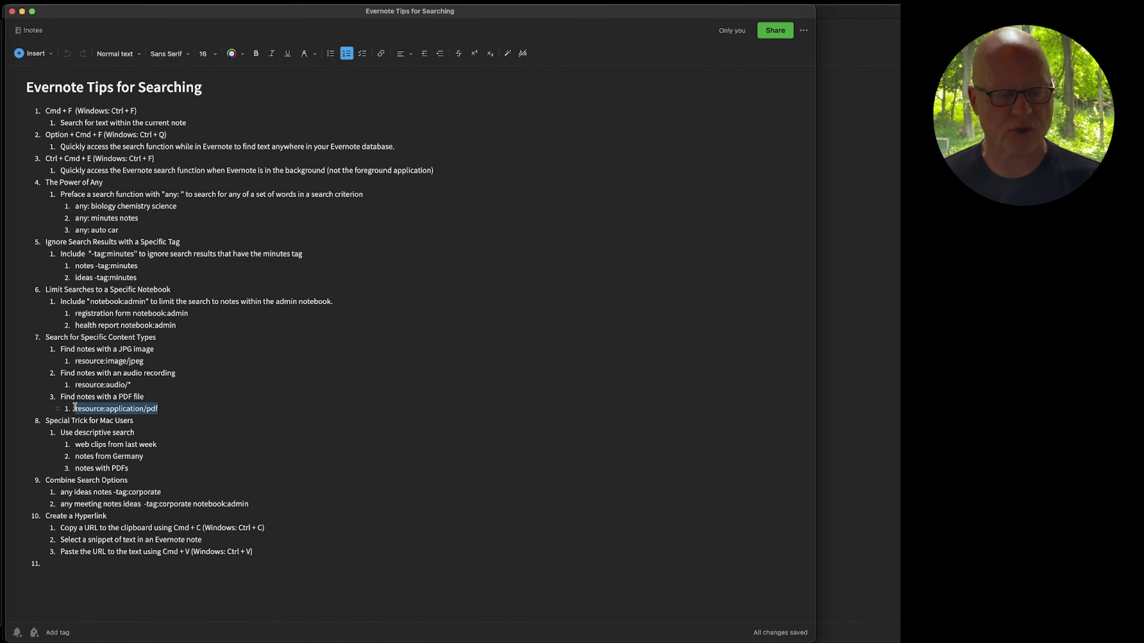
{"action": "left_click", "coordinate": [90, 444]}
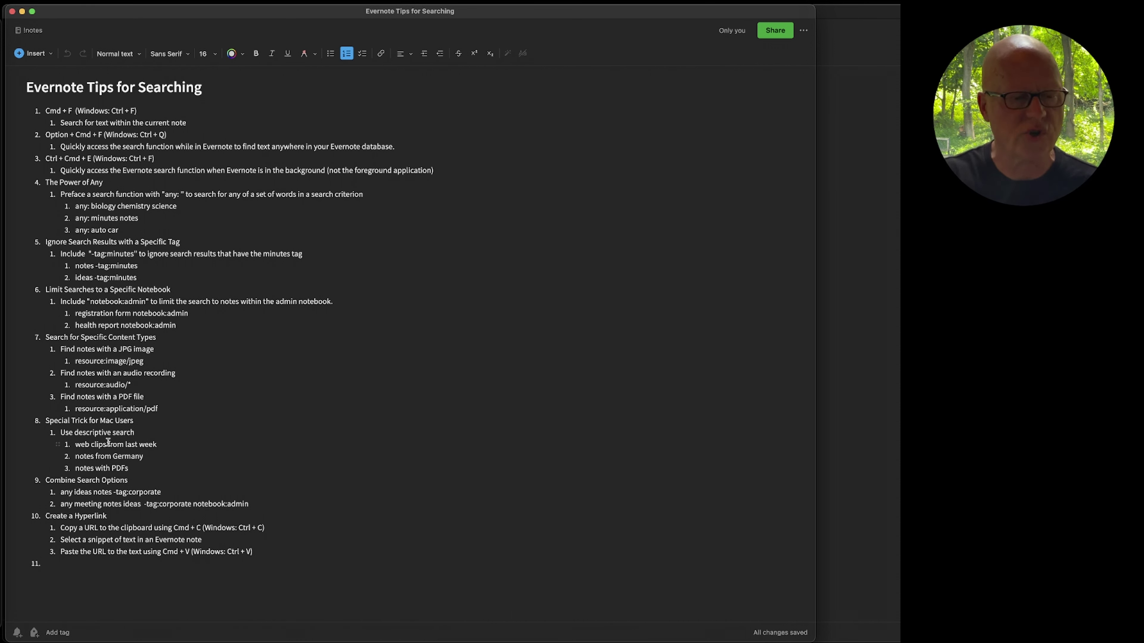
Highlight the examples for web clips from last week, notes from Germany and notes with PDFs
{"action": "left_click_drag", "start_coordinate": [74, 445], "coordinate": [164, 446]}
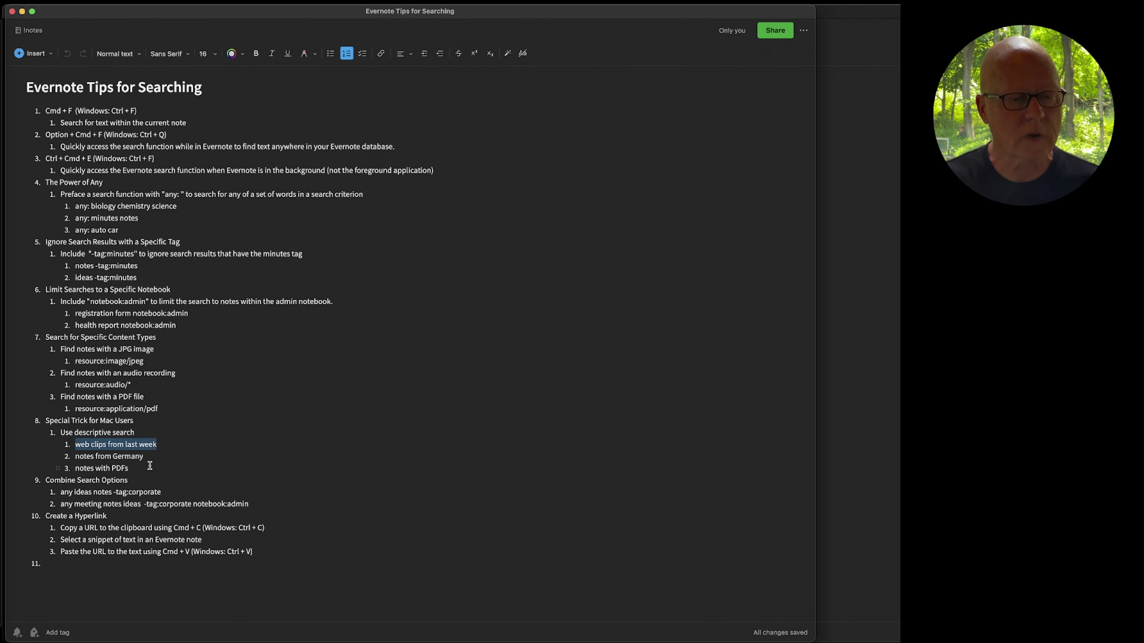
{"action": "left_click", "coordinate": [145, 456]}
{"action": "left_click_drag", "start_coordinate": [145, 456], "coordinate": [71, 457]}
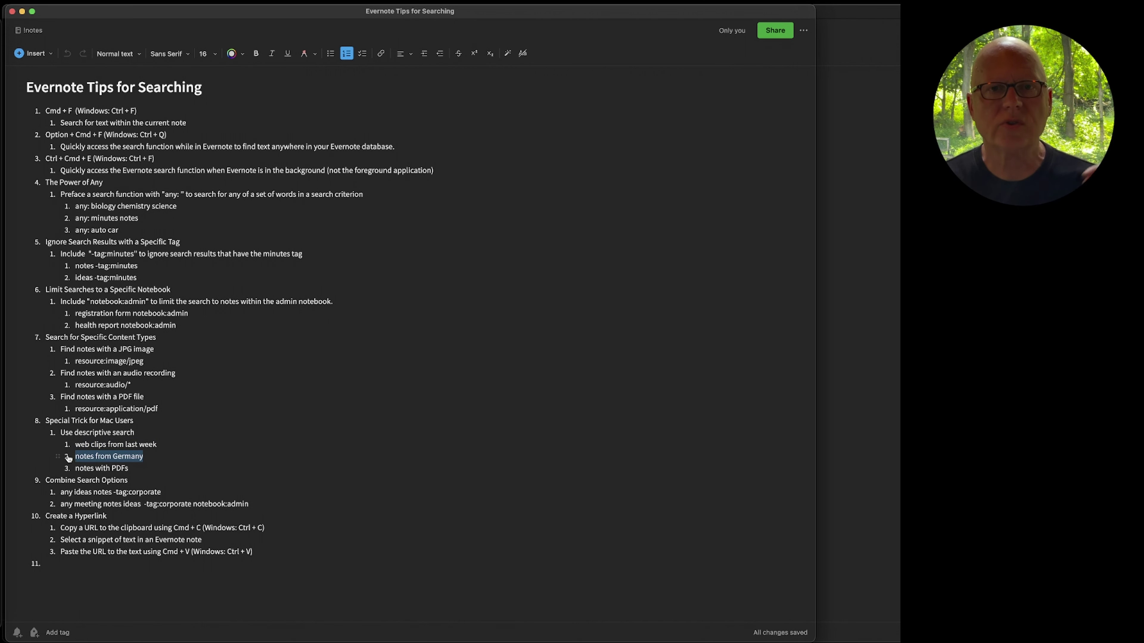
{"action": "left_click", "coordinate": [140, 468]}
{"action": "left_click_drag", "start_coordinate": [140, 469], "coordinate": [58, 473]}
{"action": "left_click", "coordinate": [58, 473]}
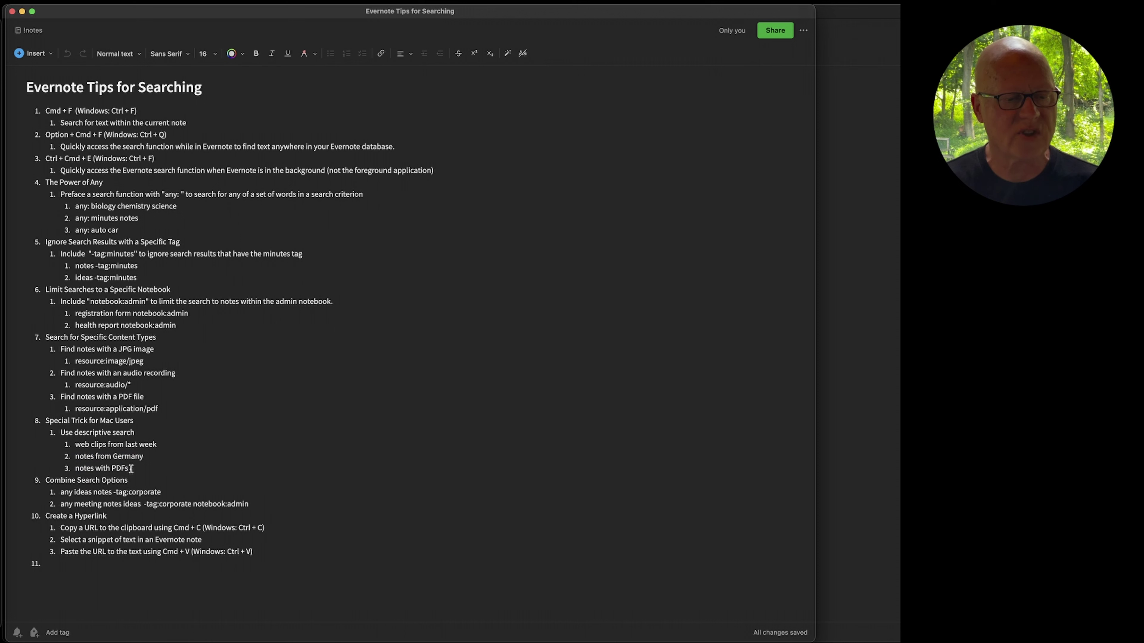
{"action": "left_click_drag", "start_coordinate": [130, 468], "coordinate": [76, 469]}
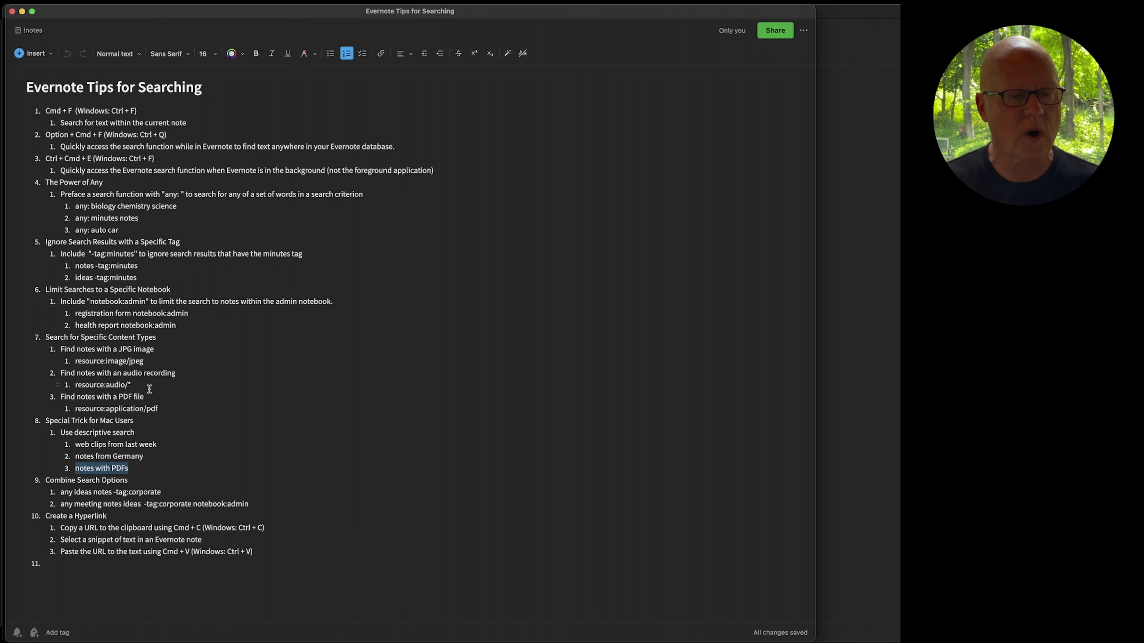
Highlight the resource:application/pdf example again, then delete the empty eleventh list item
{"action": "left_click_drag", "start_coordinate": [158, 408], "coordinate": [73, 409]}
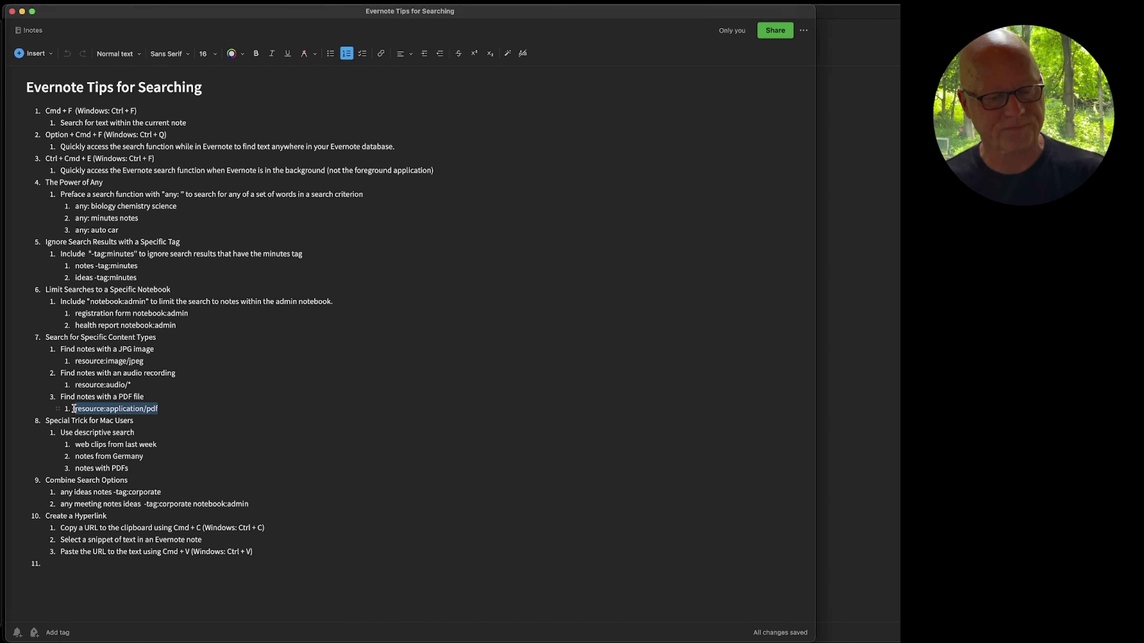
{"action": "key", "text": "Right"}
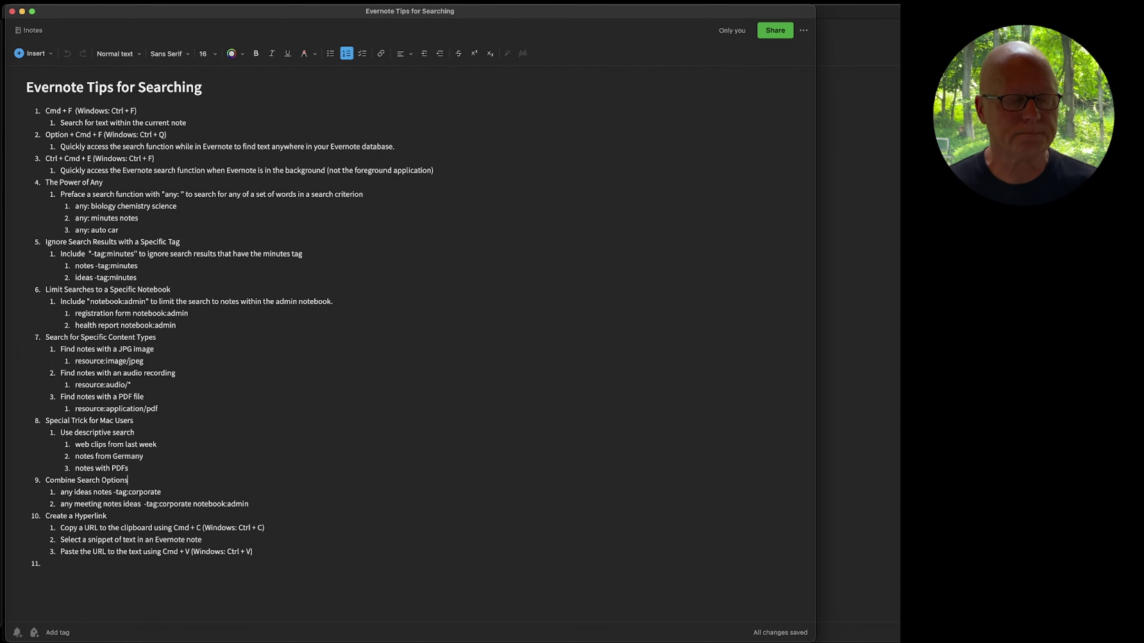
{"action": "key", "text": "BackSpace"}
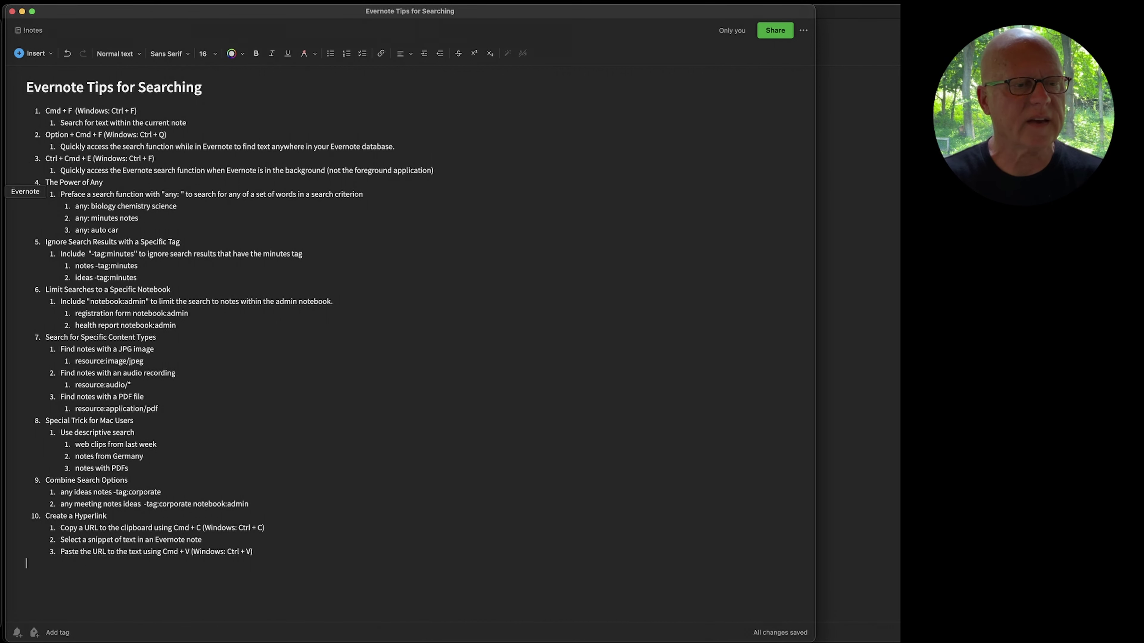
Copy the Use advanced search syntax article URL from Firefox's address bar, then return to Evernote
{"action": "left_click", "coordinate": [2, 100]}
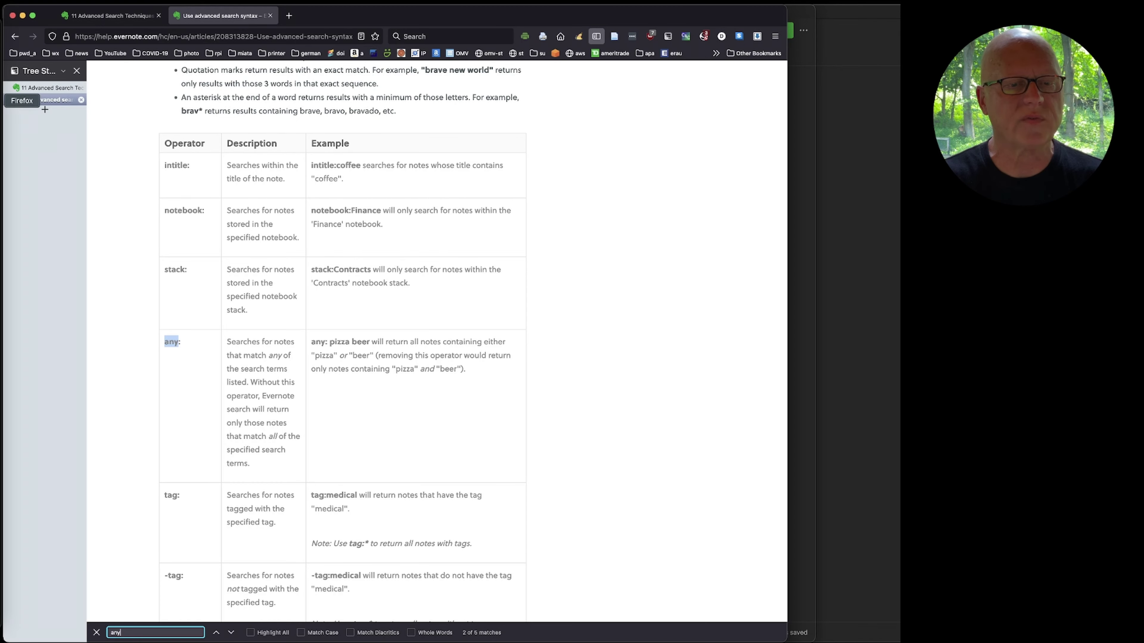
{"action": "left_click", "coordinate": [153, 36]}
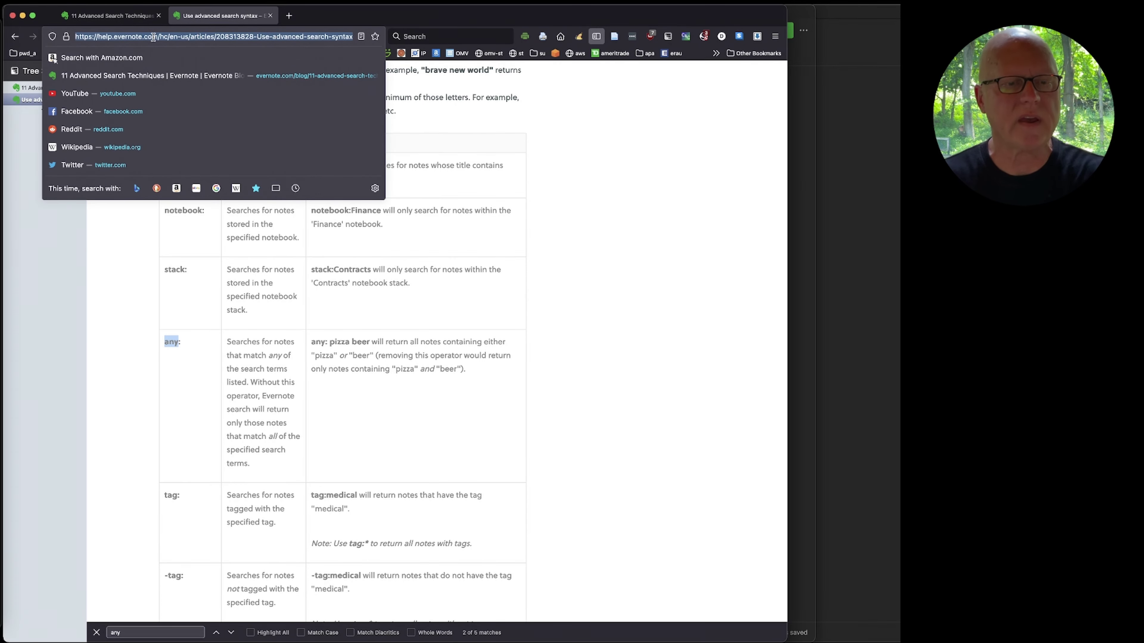
{"action": "key", "text": "super+Tab"}
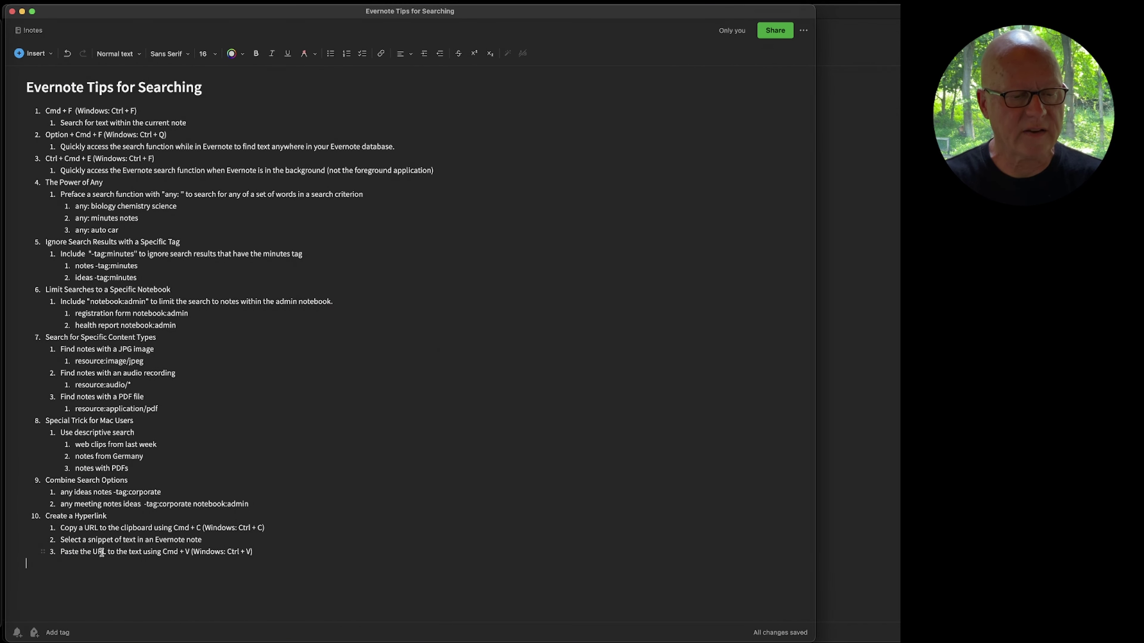
Add step 4 'Practice' under Create a Hyperlink and paste the copied help URL onto it as a link
{"action": "left_click_drag", "start_coordinate": [93, 552], "coordinate": [102, 553]}
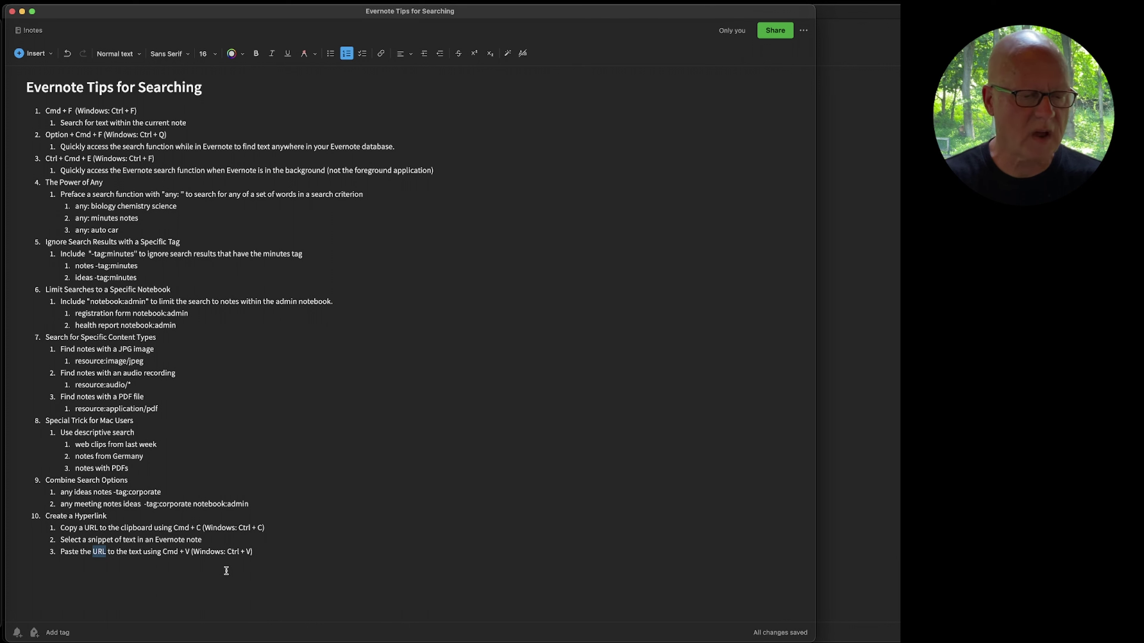
{"action": "left_click", "coordinate": [299, 548]}
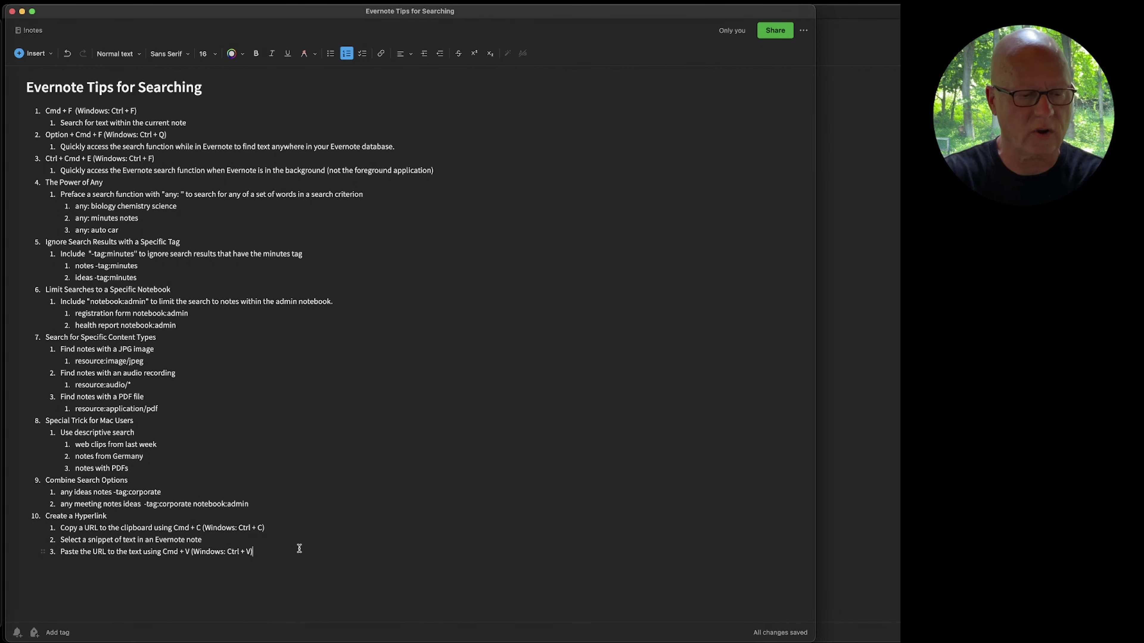
{"action": "key", "text": "Return"}
{"action": "type", "text": "P"}
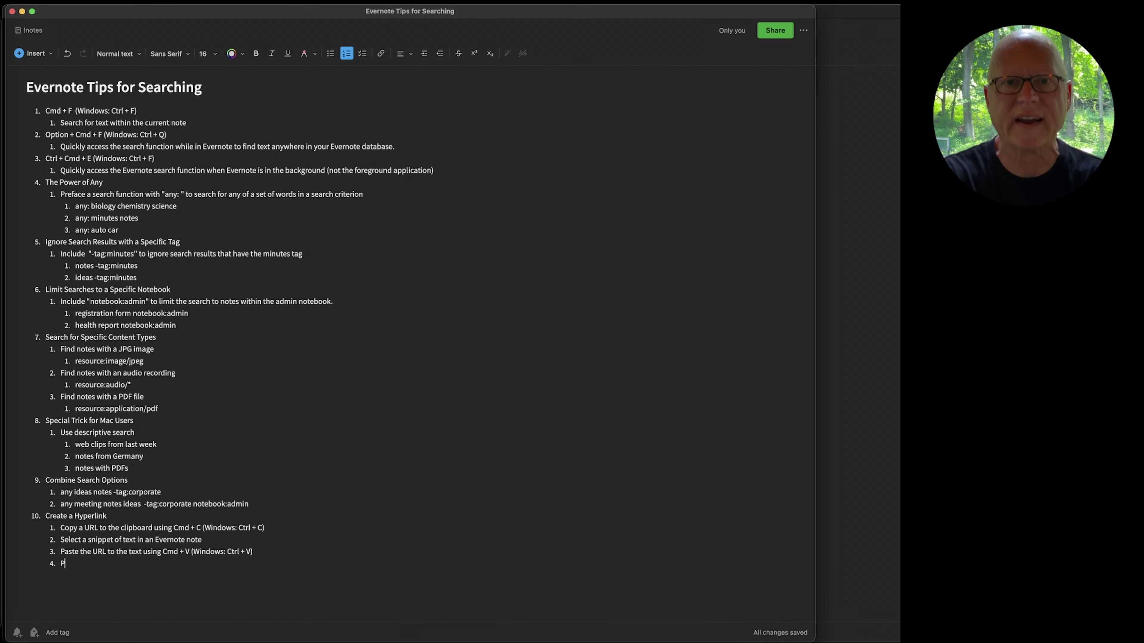
{"action": "type", "text": "ractic"}
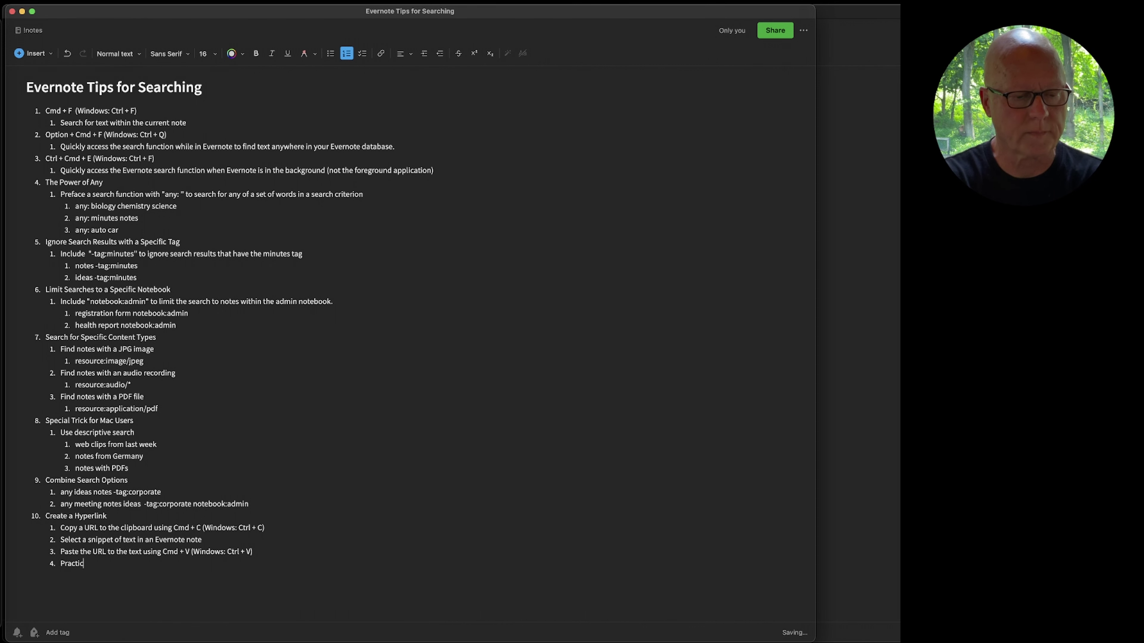
{"action": "type", "text": "e"}
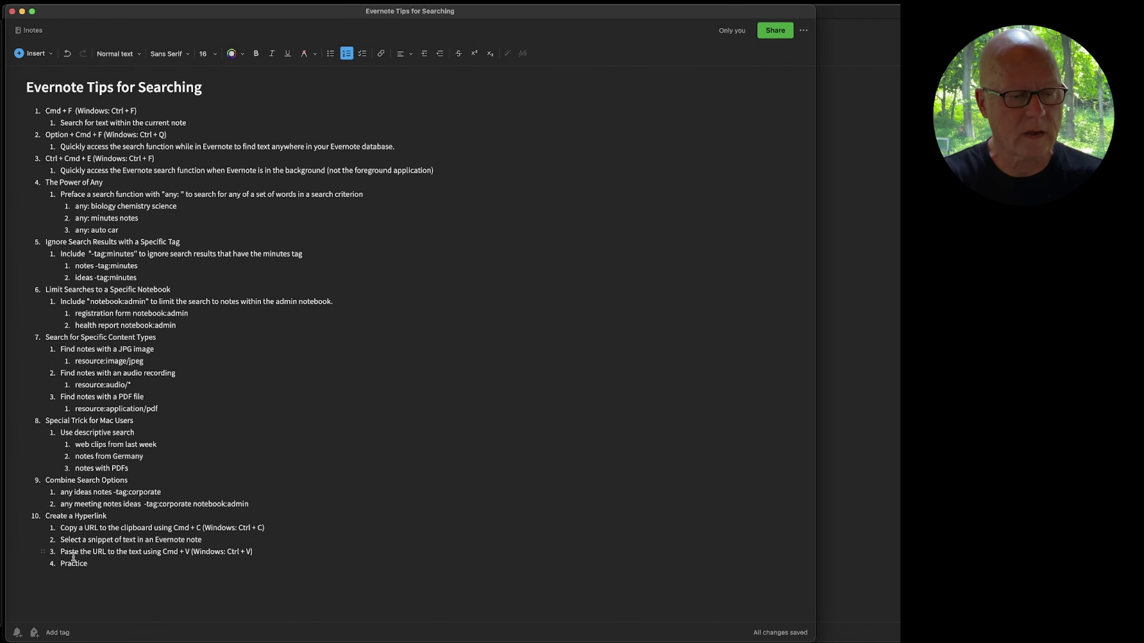
{"action": "double_click", "coordinate": [73, 564]}
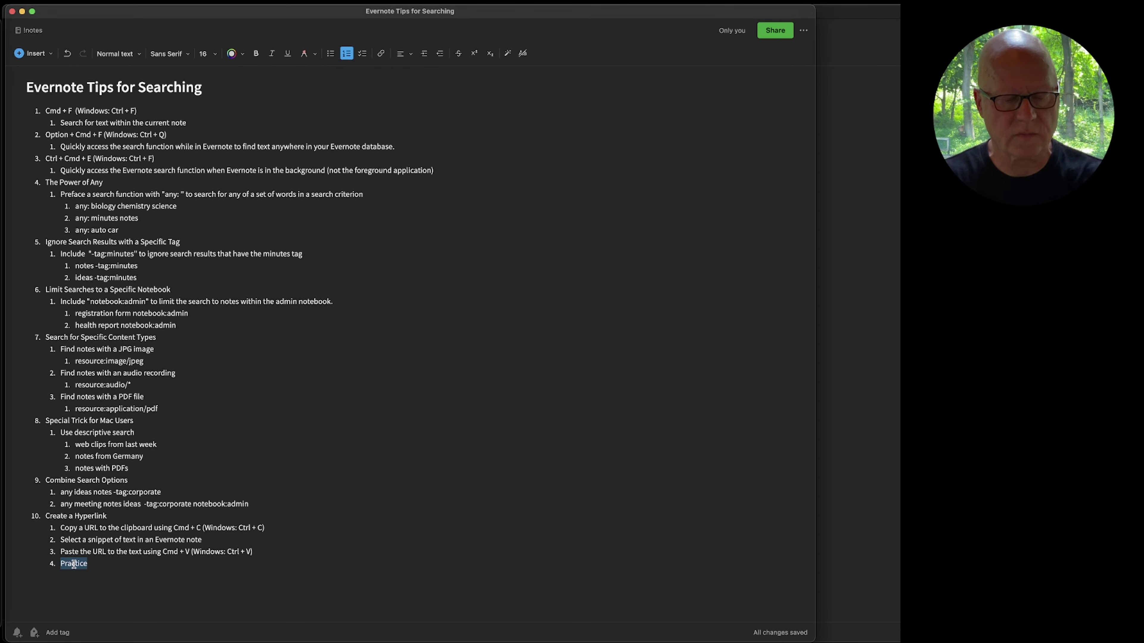
{"action": "key", "text": "super+v"}
{"action": "left_click", "coordinate": [106, 575]}
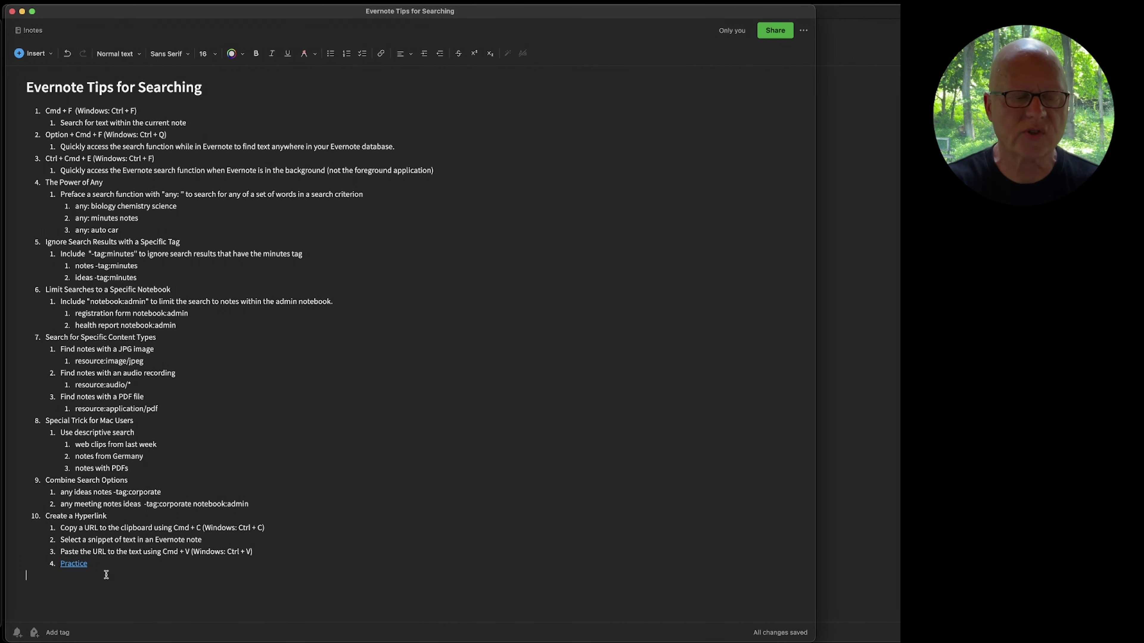
{"action": "mouse_move", "coordinate": [71, 571]}
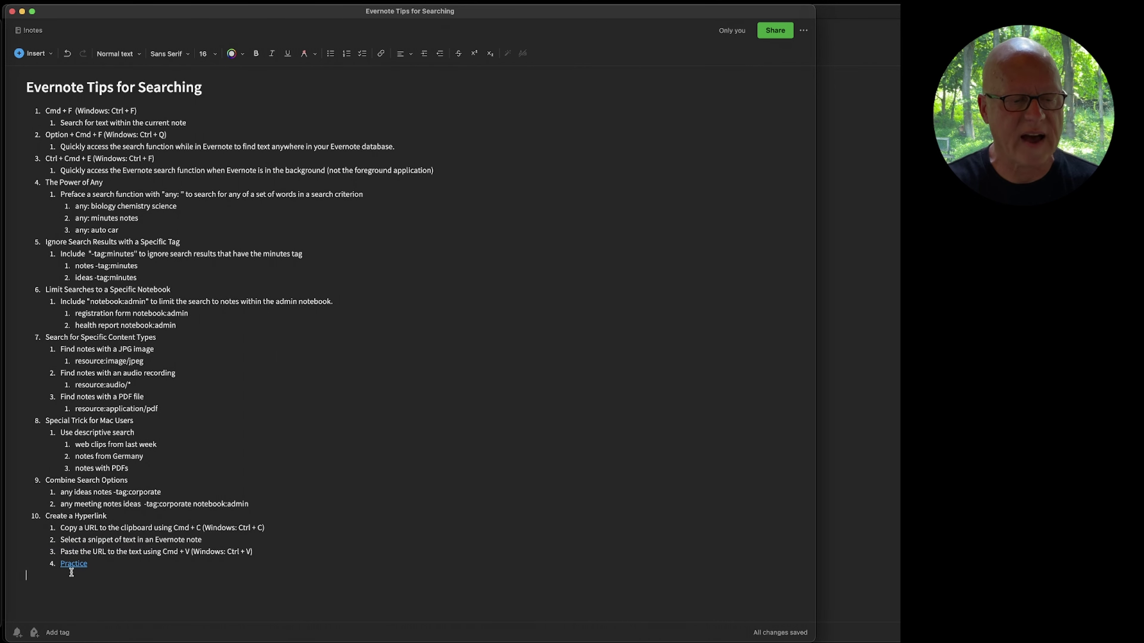
Follow the Practice link to load the Use advanced search syntax article in a new Firefox tab
{"action": "left_click", "coordinate": [72, 569]}
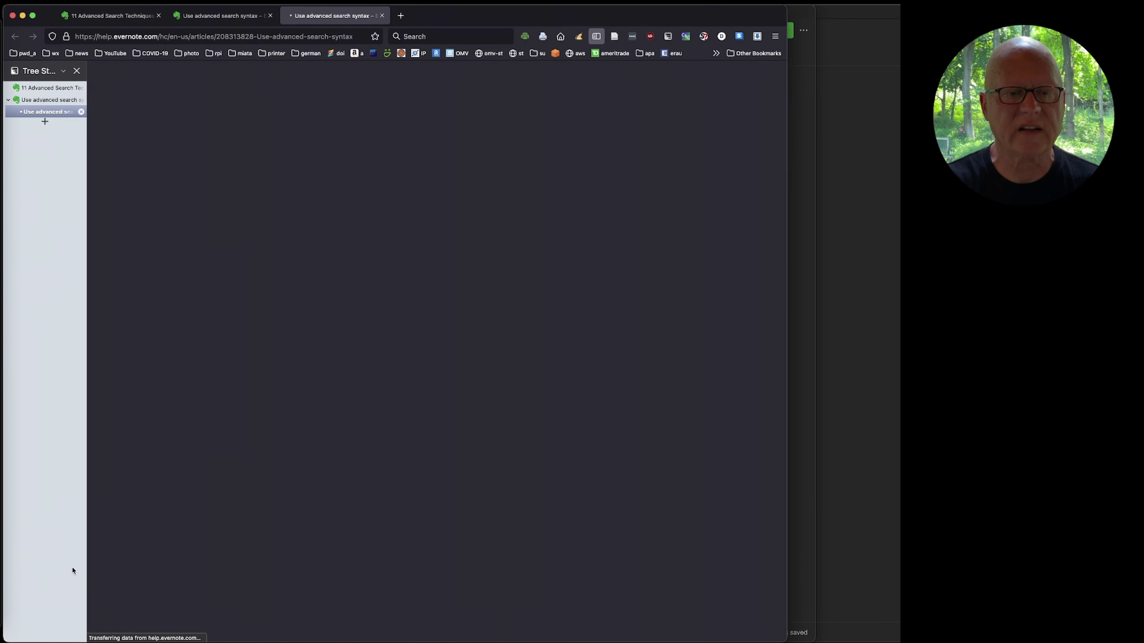